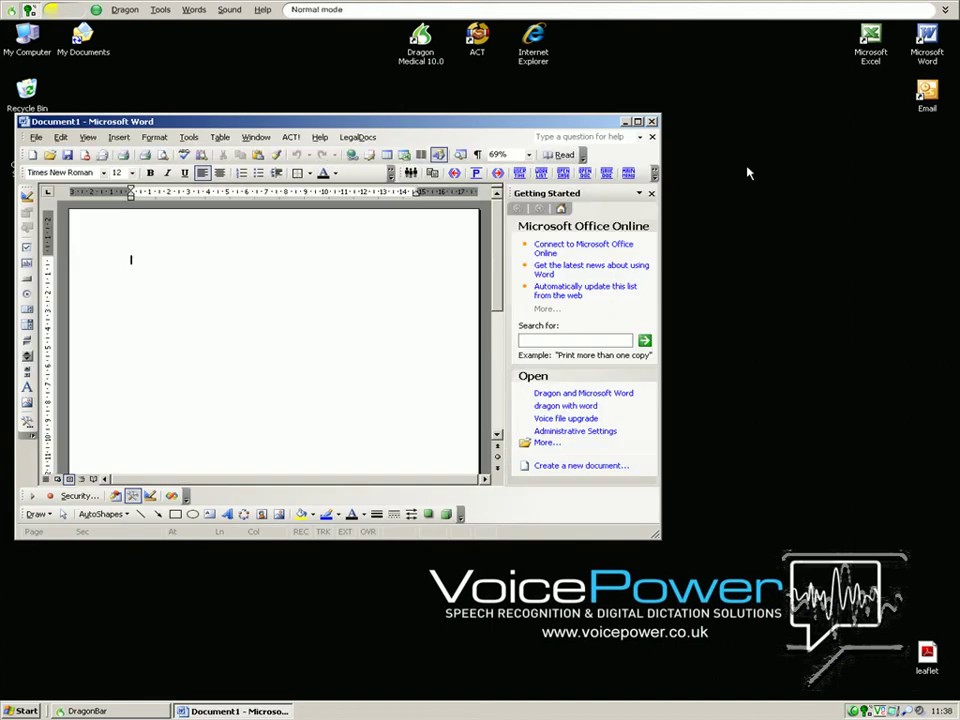
# Maximise the Word window and dictate the heading 'Using Dragon NaturallySpeaking version 10 in Microsoft Word'
pyautogui.hotkey('alt', 'space')
pyautogui.press('x')
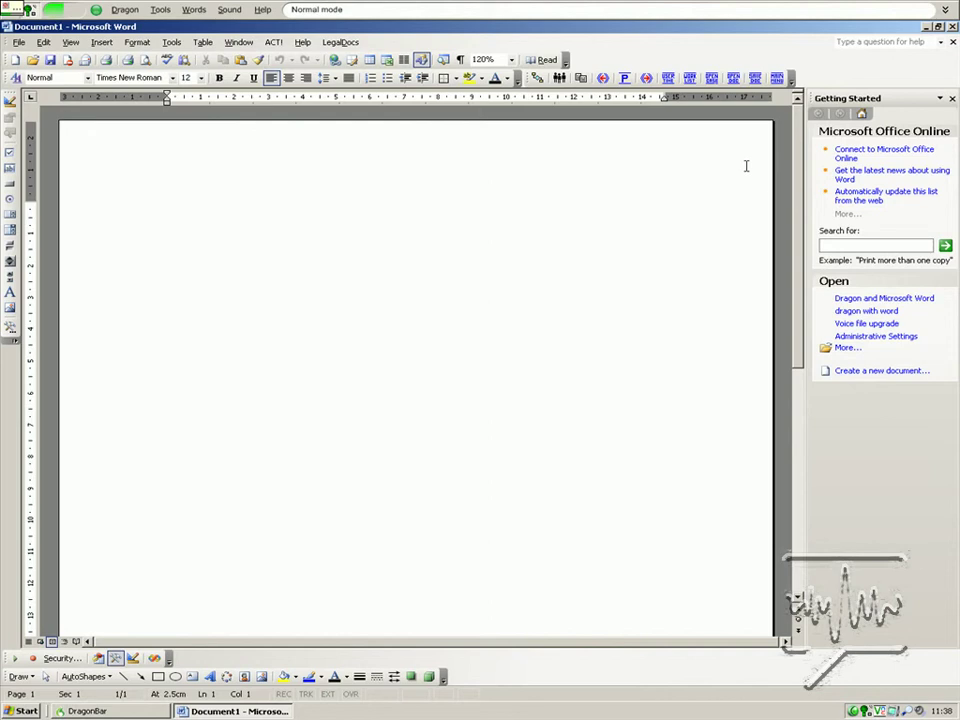
pyautogui.write('Using Dragon NaturallySpeaking version 10 in Microsoft Word')
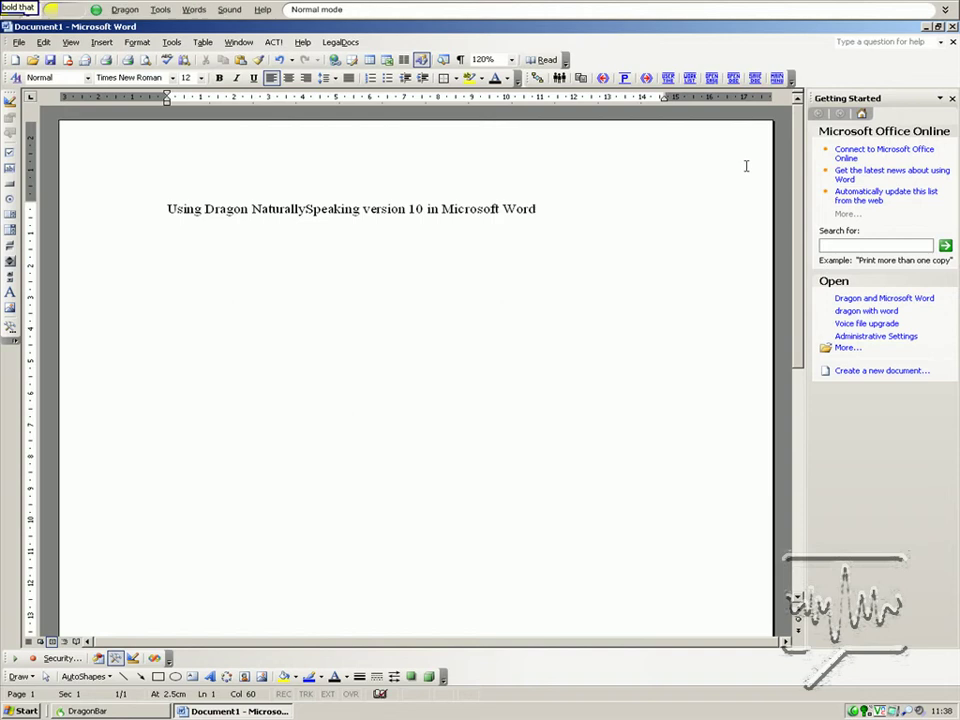
# Make the heading bold and centred, then start a new left-aligned paragraph below it
pyautogui.hotkey('shift', 'Home')
pyautogui.hotkey('ctrl', 'b')
pyautogui.press('End')
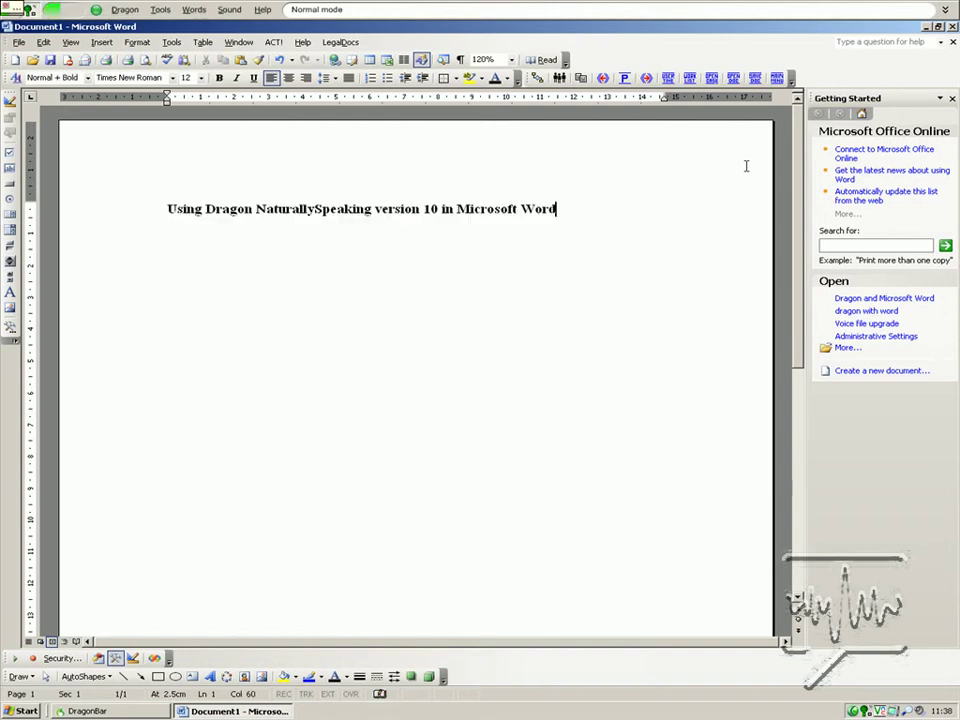
pyautogui.hotkey('ctrl', 'e')
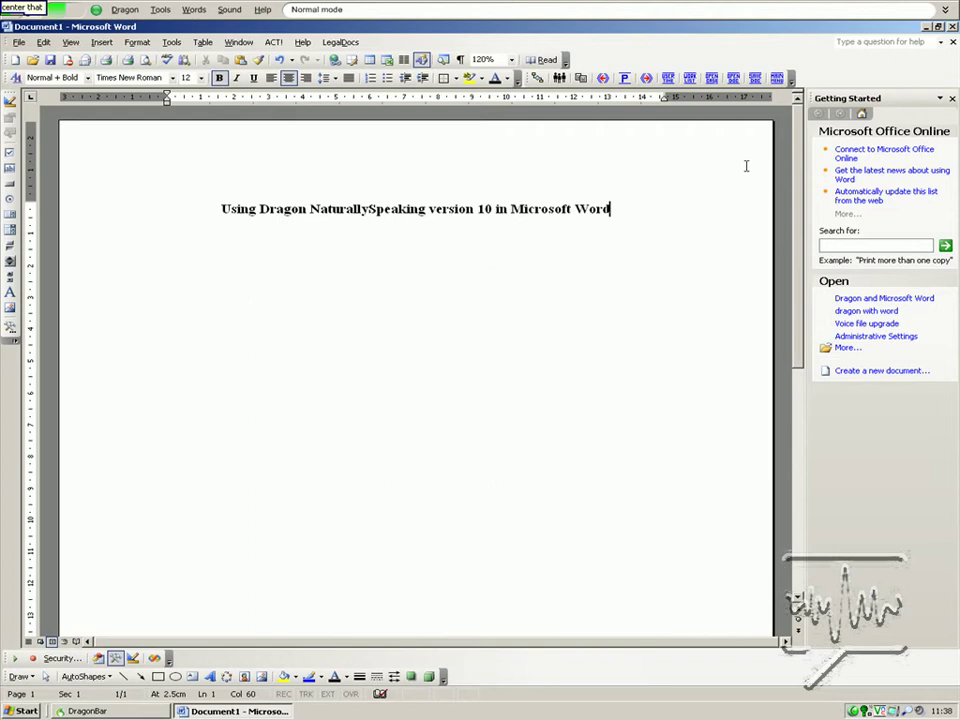
pyautogui.press('Return')
pyautogui.press('Return')
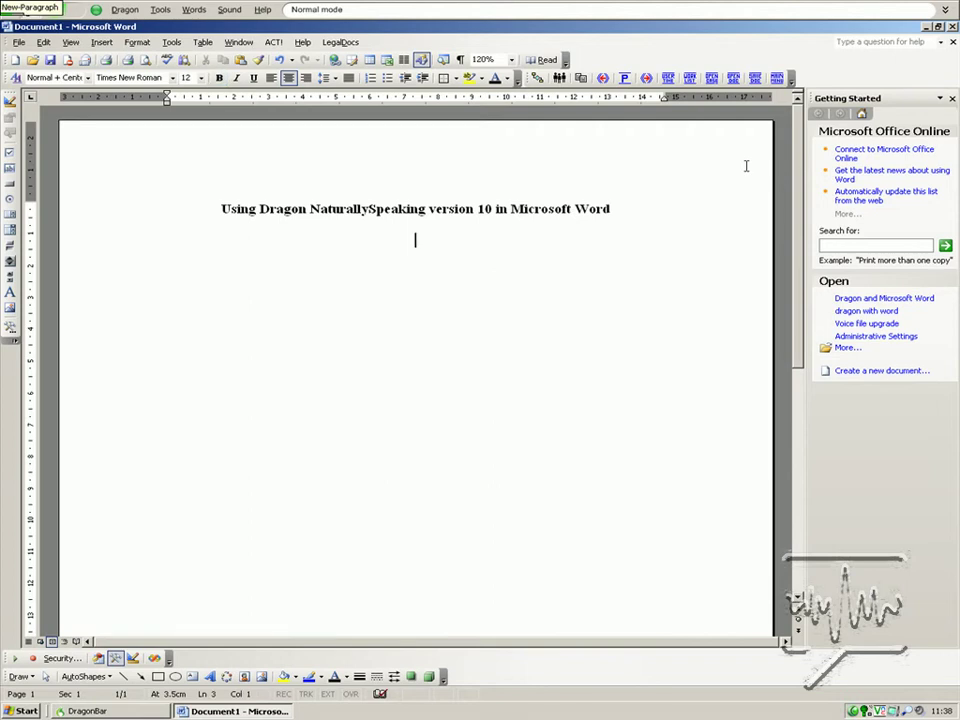
pyautogui.hotkey('ctrl', 'l')
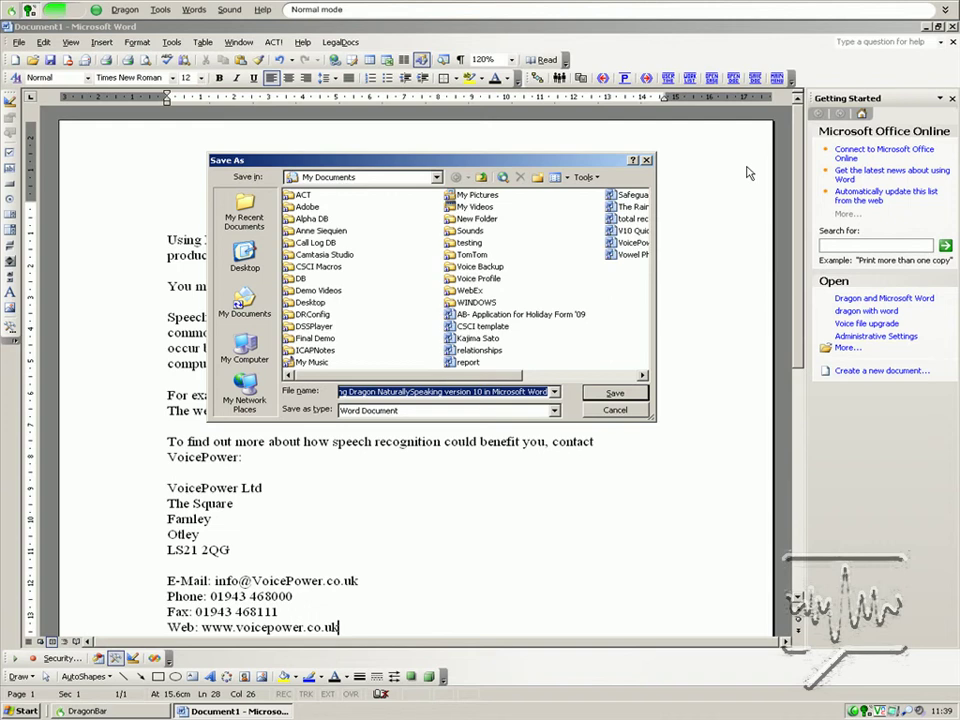
# Save the document on the Desktop under the name 'Dragon NaturallySpeaking in Microsoft Word'
pyautogui.click(245, 252)
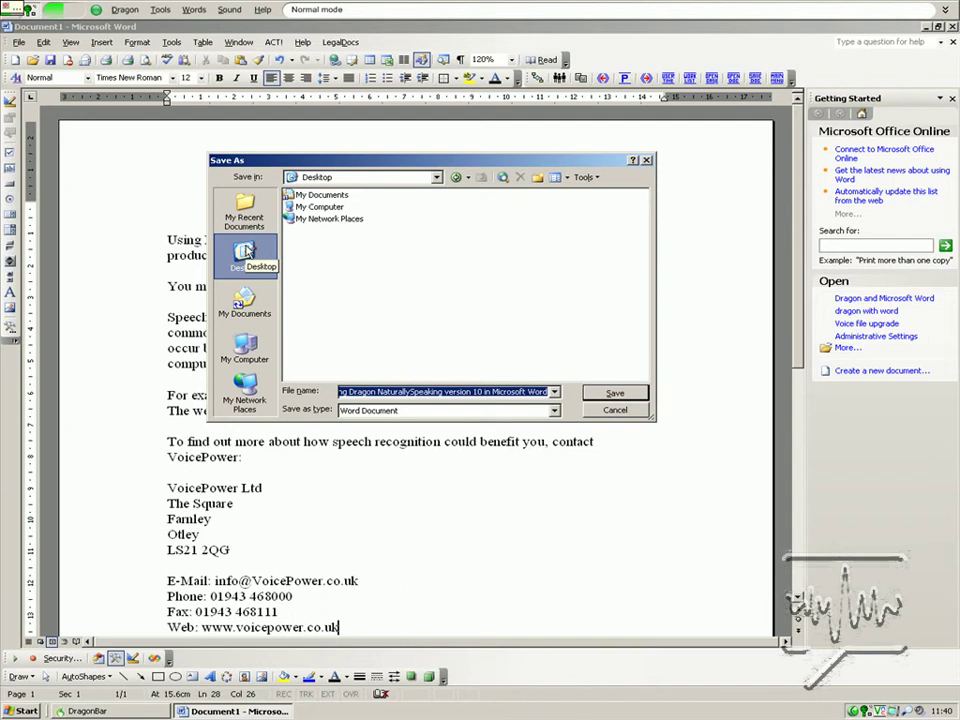
pyautogui.write('Dragon NaturallySpeaking in Microsoft Word')
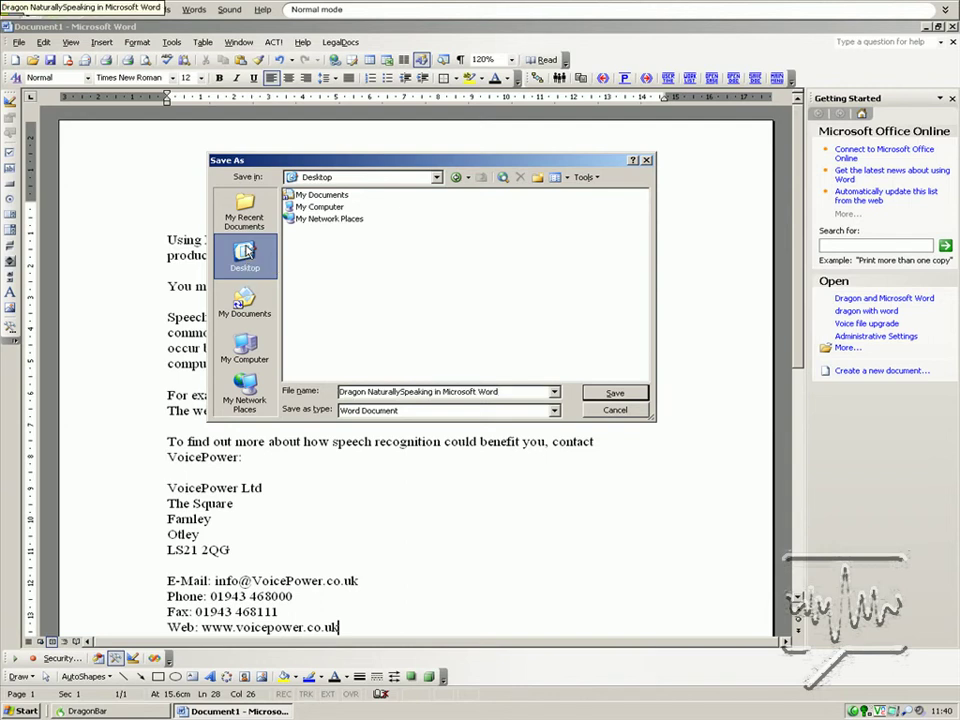
pyautogui.click(615, 392)
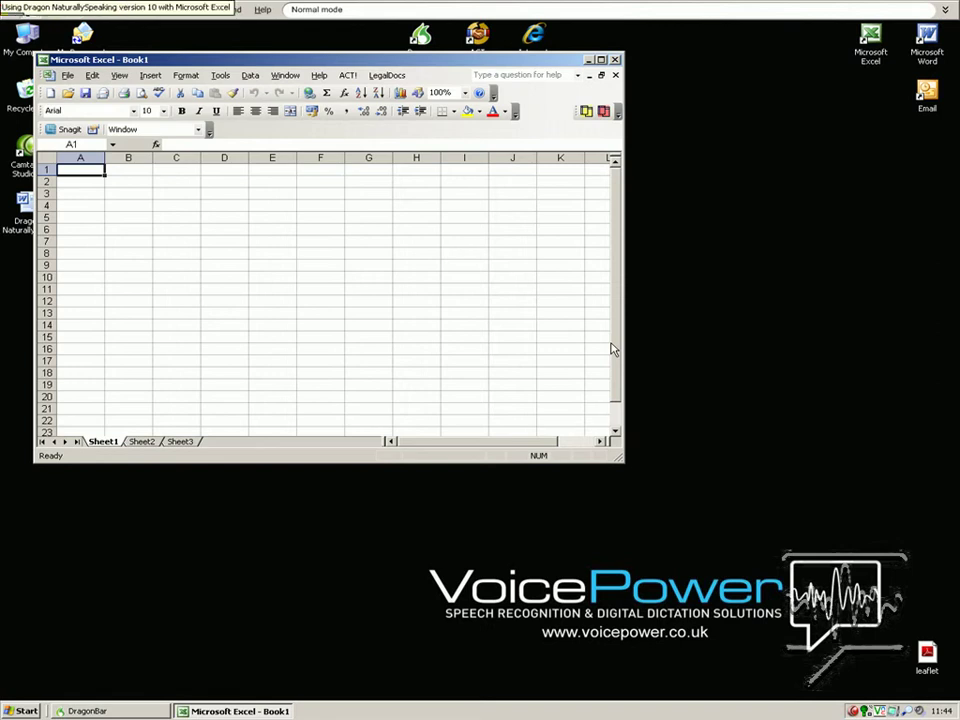
# Enter 'Using Dragon NaturallySpeaking version 10 with Microsoft Excel' in A1 and make it bold
pyautogui.write('Using Dragon NaturallySpeaking version 10 with Microsoft Excel')
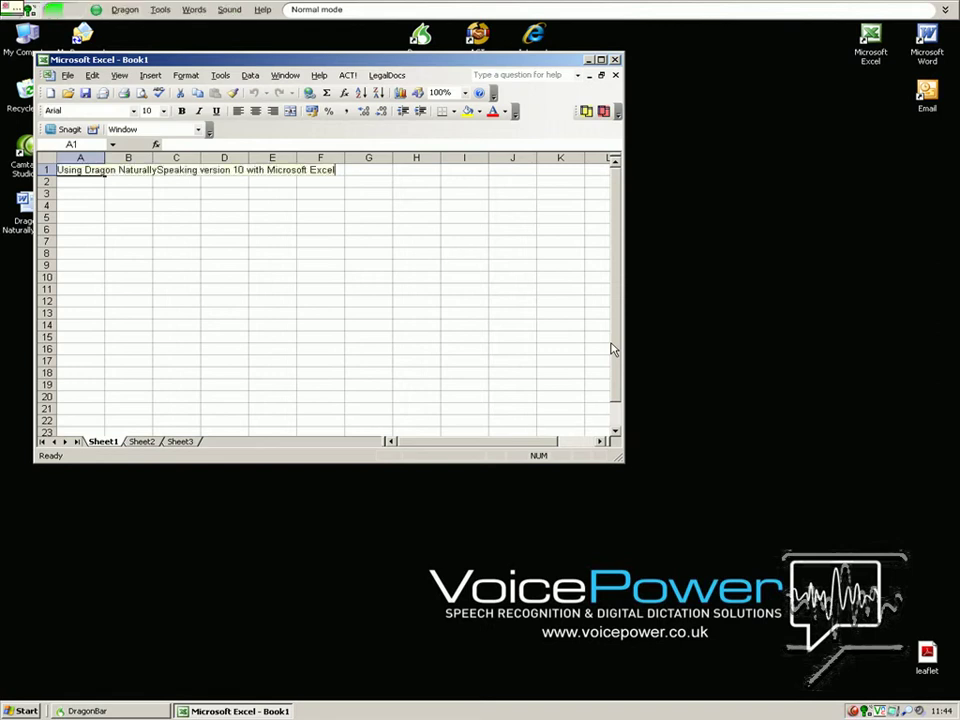
pyautogui.press('Return')
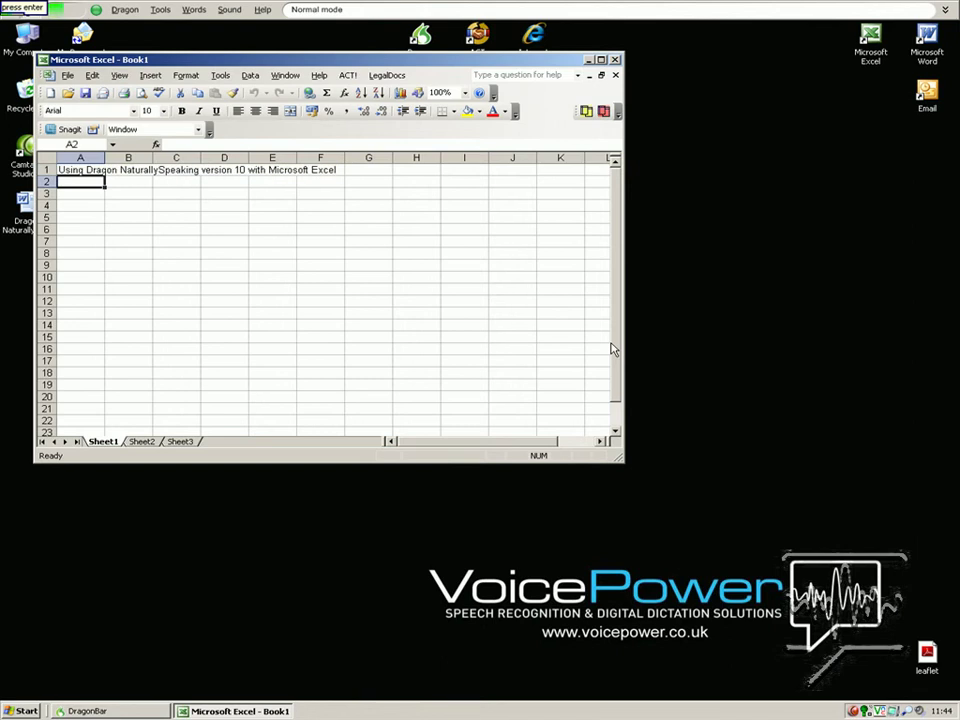
pyautogui.press('Up')
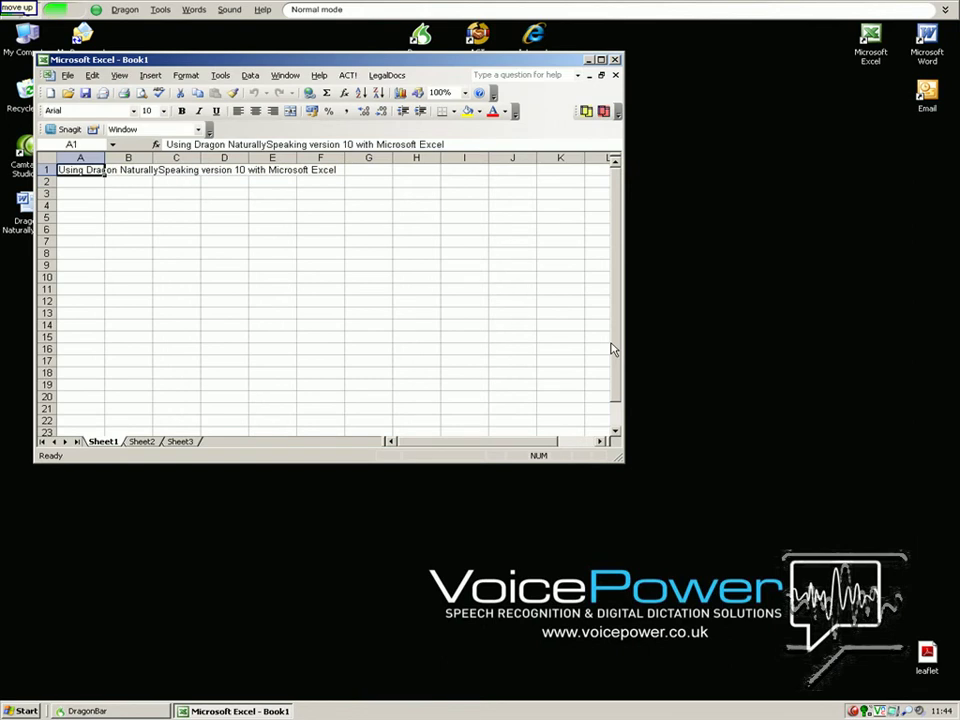
pyautogui.hotkey('ctrl', 'b')
pyautogui.press('Down')
pyautogui.press('Up')
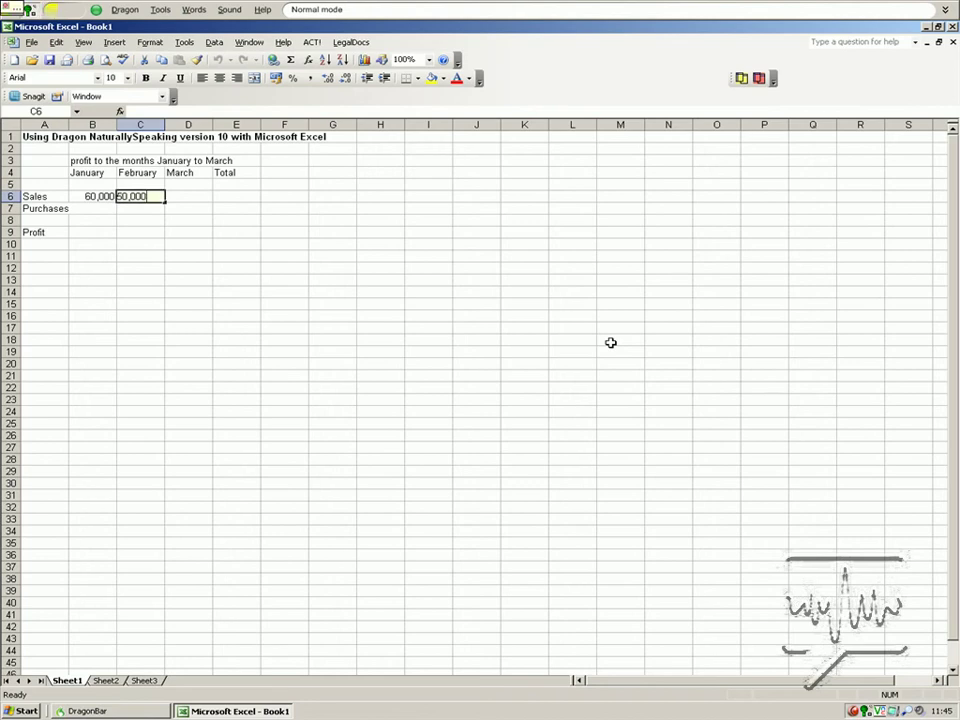
# Complete the Sales row with 41,500 for March and a 151500 total
pyautogui.press('Tab')
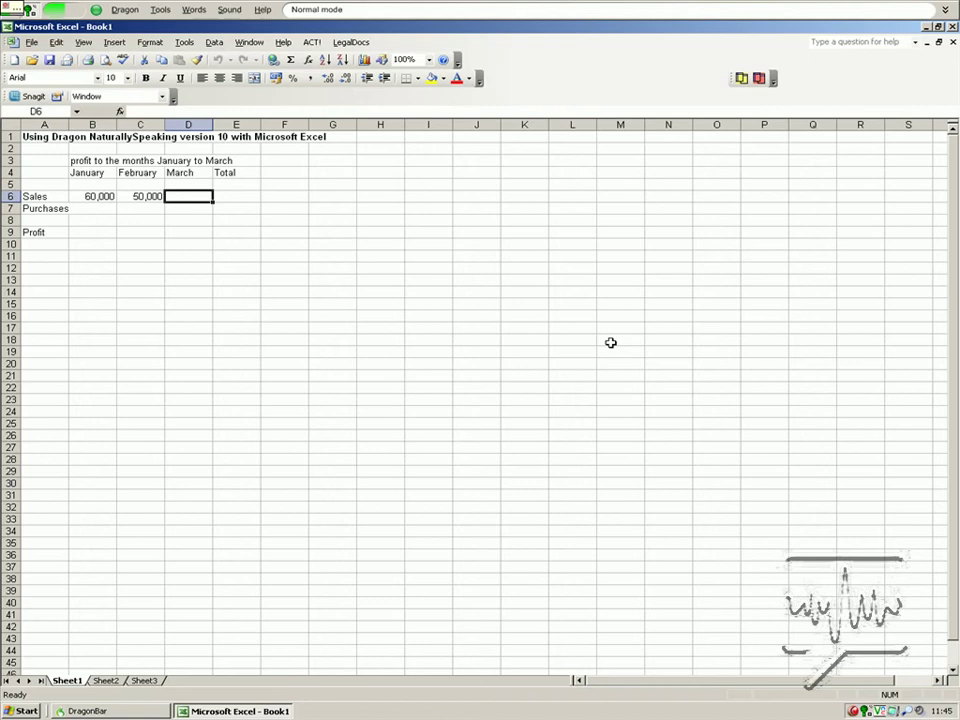
pyautogui.write('41,500')
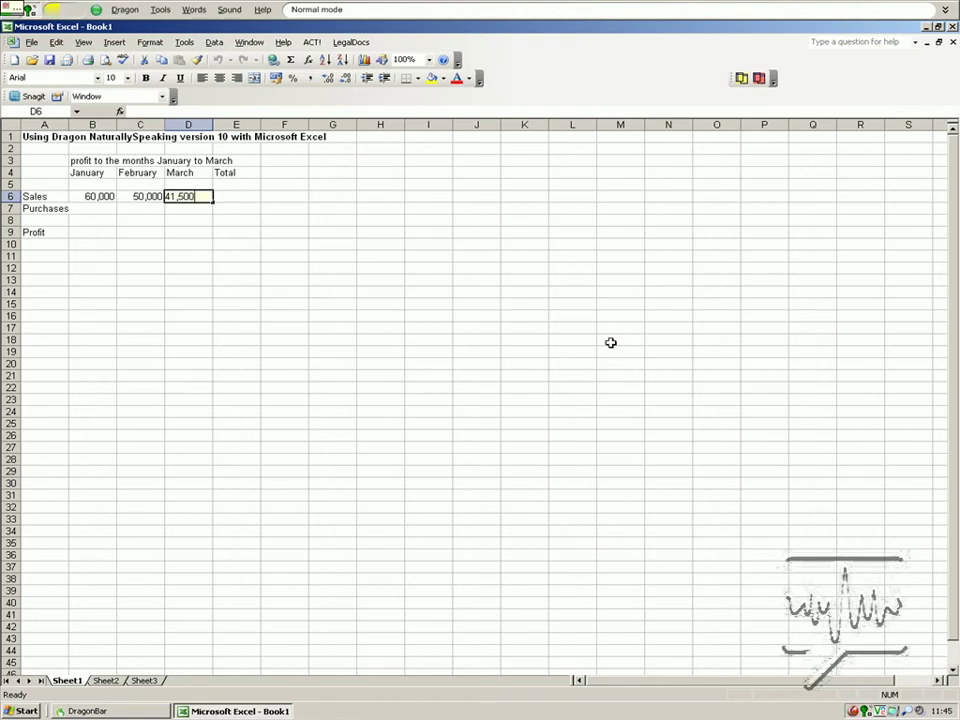
pyautogui.press('Tab')
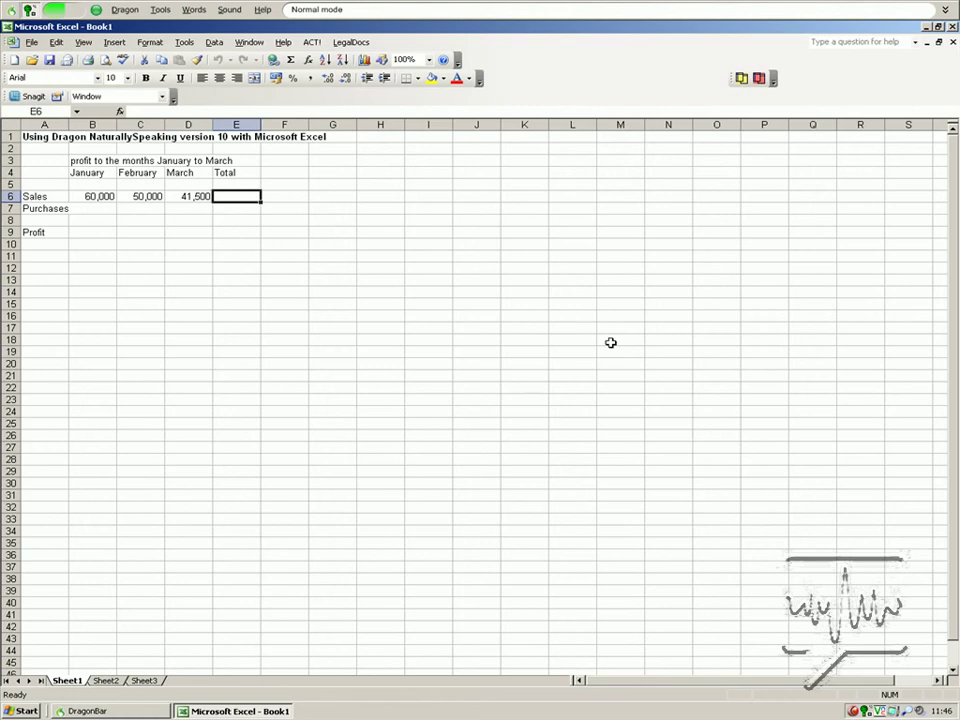
pyautogui.write('151500')
pyautogui.press('Return')
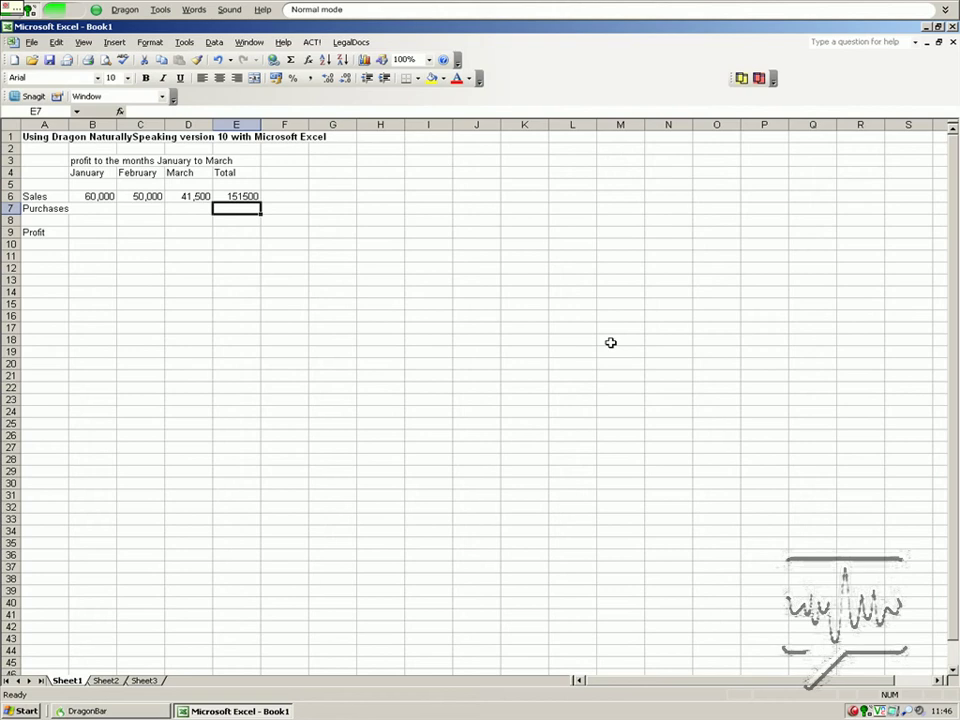
# Enter purchases of 22,000, 16,450 and 18,330 with a 56780 total, then go to B9
pyautogui.press('Left')
pyautogui.press('Left')
pyautogui.press('Left')
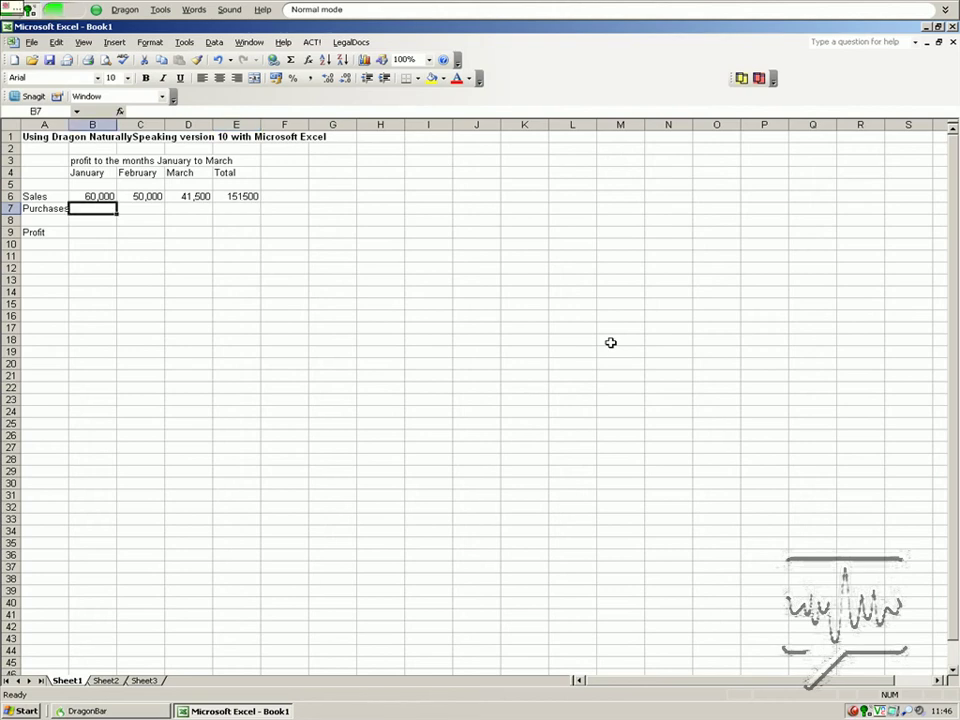
pyautogui.write('22,000')
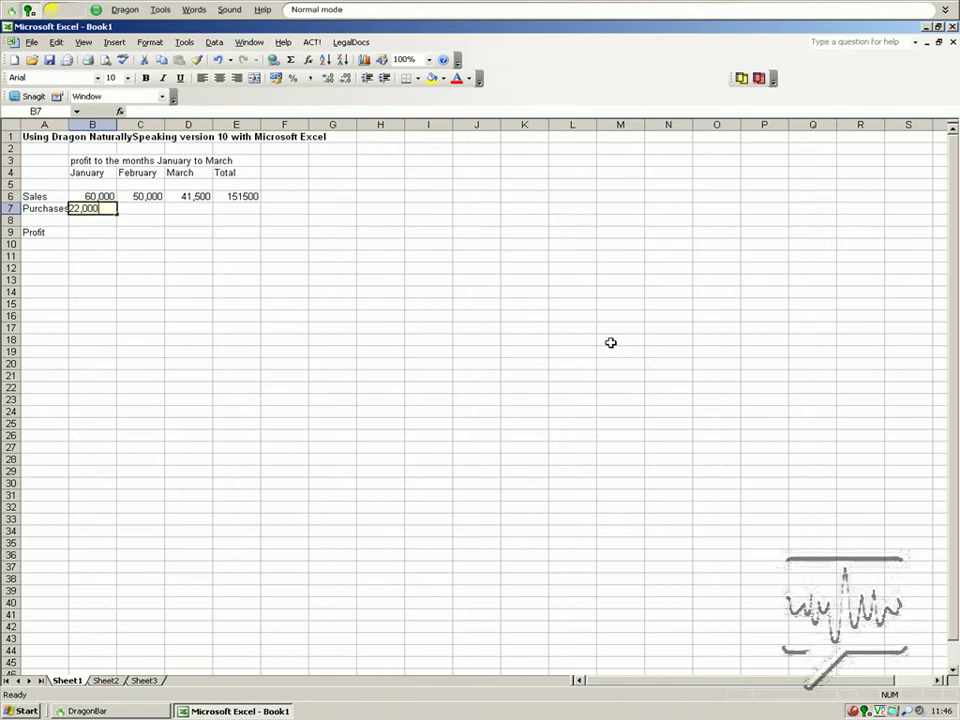
pyautogui.press('Tab')
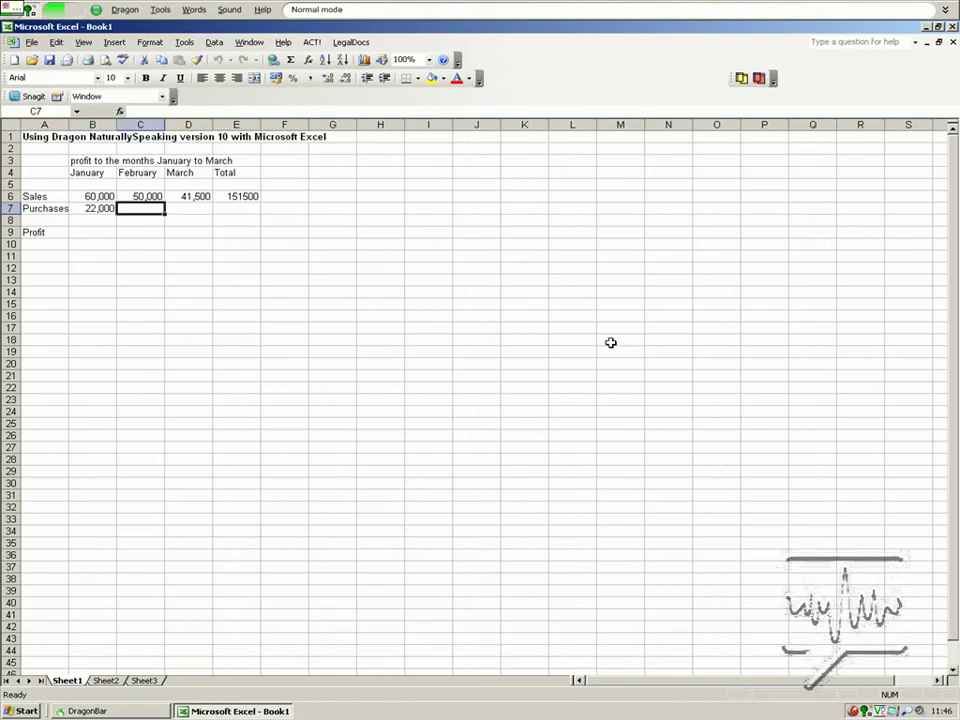
pyautogui.write('16,450')
pyautogui.press('Tab')
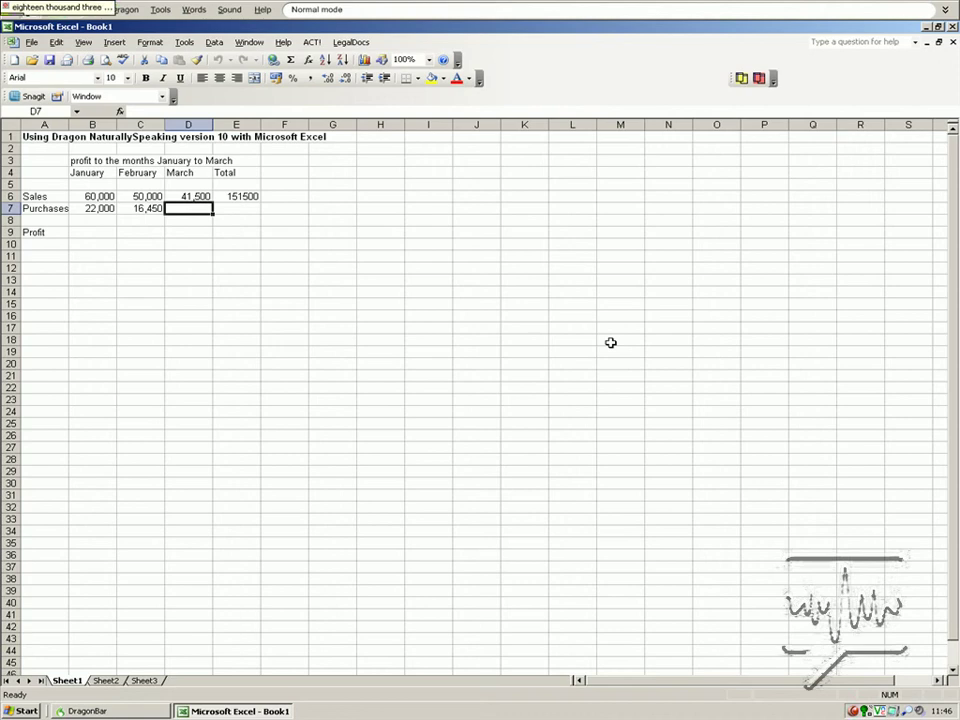
pyautogui.write('18,330')
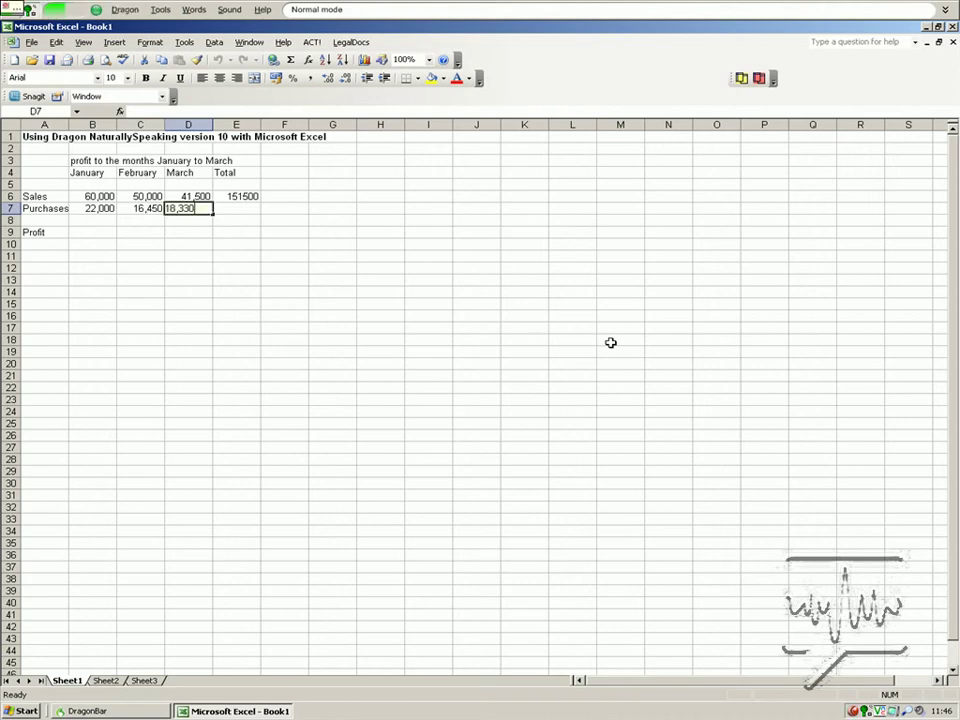
pyautogui.press('Tab')
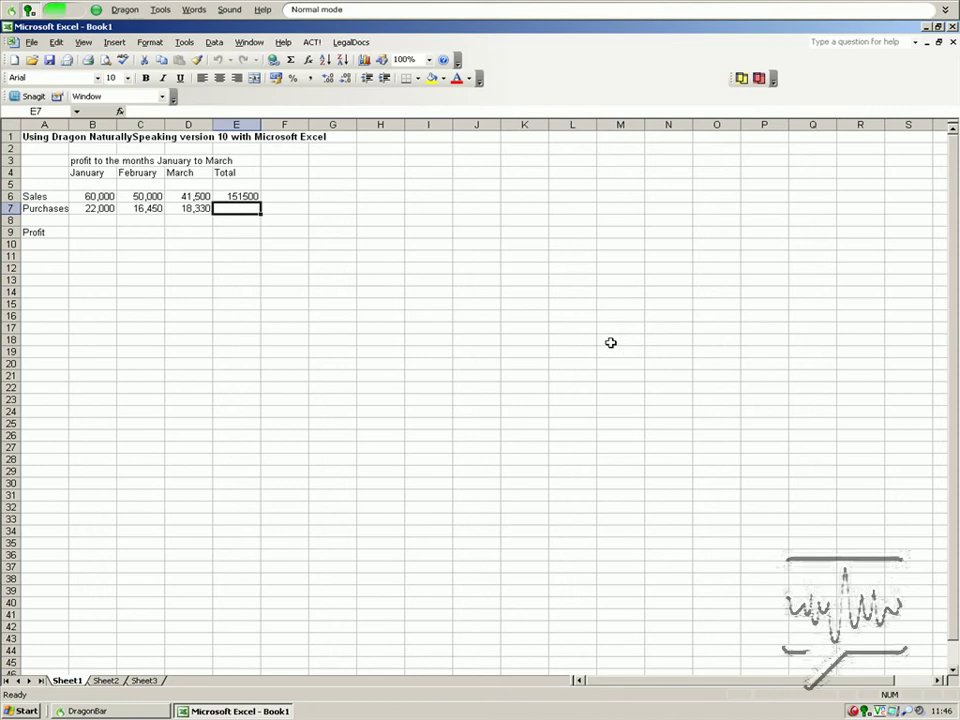
pyautogui.write('56780')
pyautogui.press('Return')
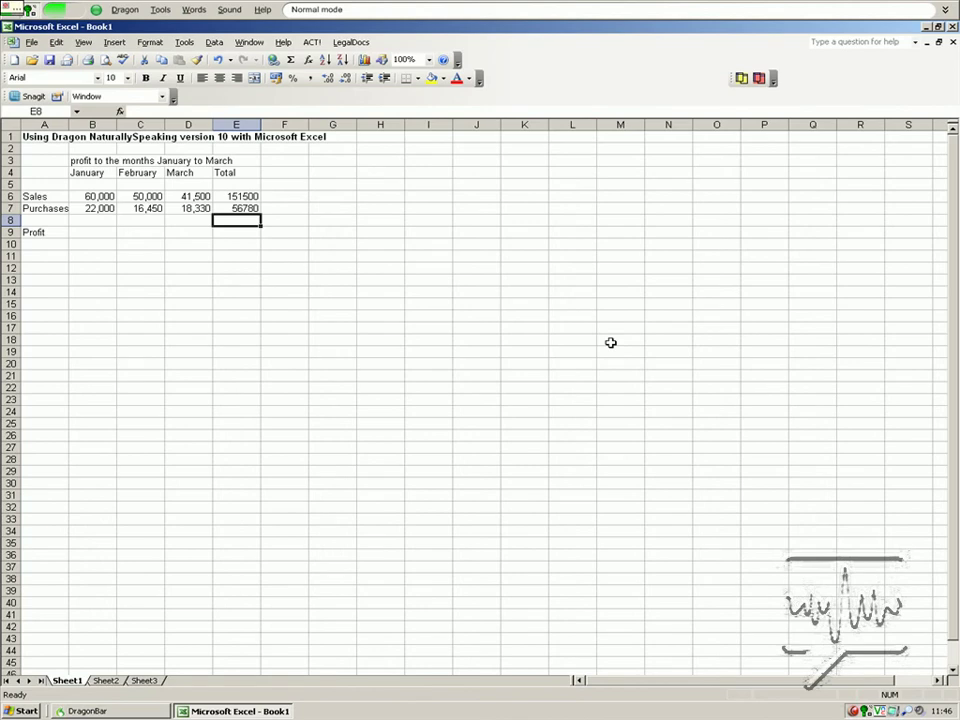
pyautogui.press('Down')
pyautogui.press('Left')
pyautogui.press('Left')
pyautogui.press('Left')
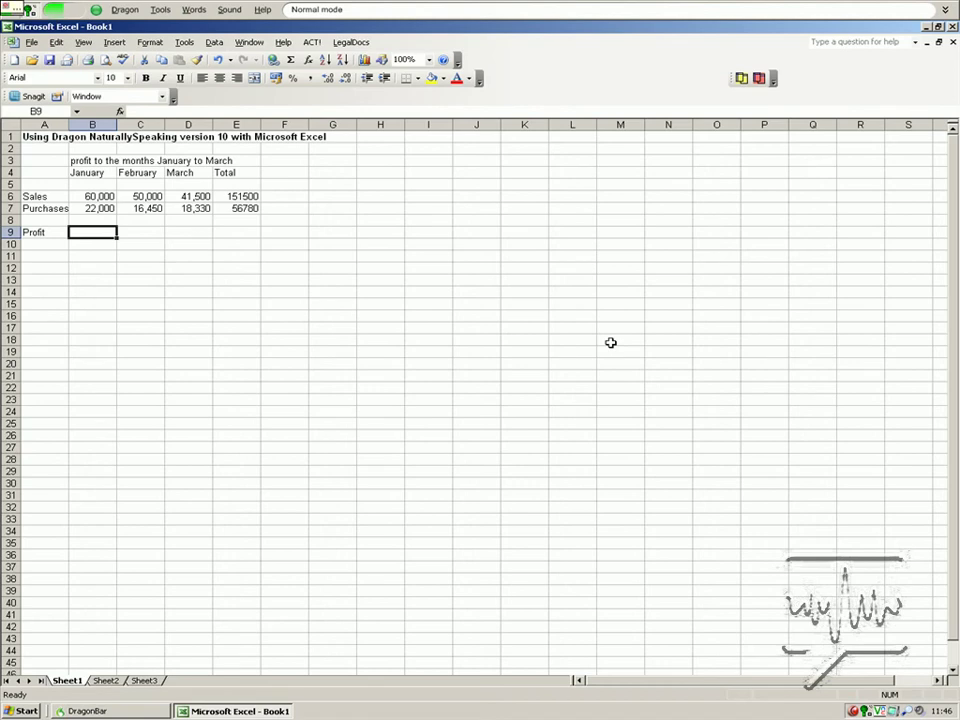
# Enter =B6-B7 in B9, copy it across C9:E9, and start saving the workbook
pyautogui.write('=B6-B7')
pyautogui.press('Return')
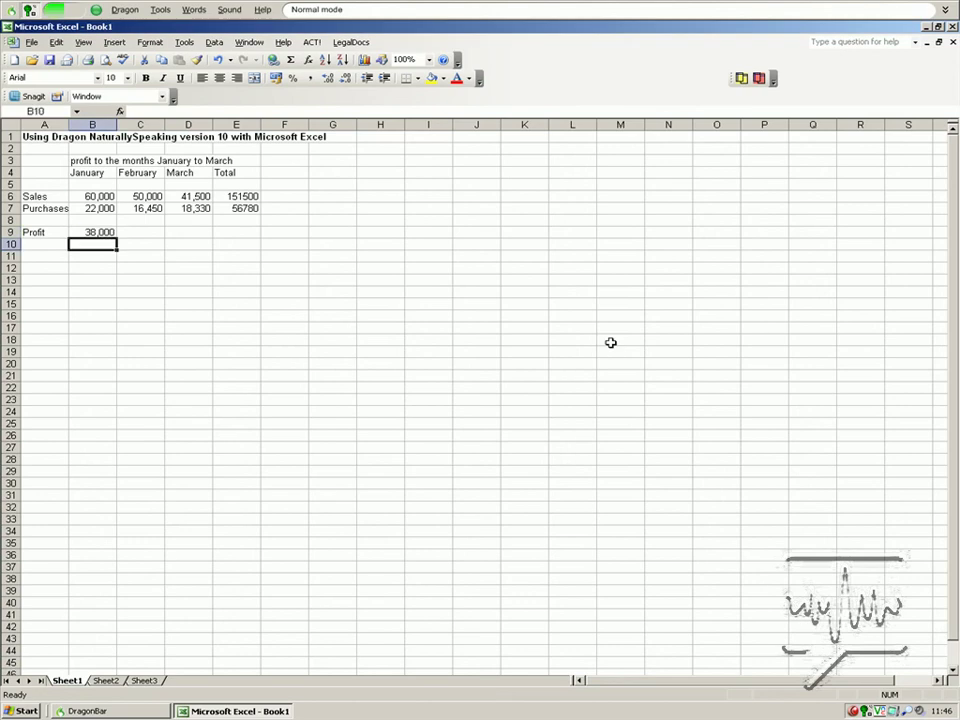
pyautogui.press('Up')
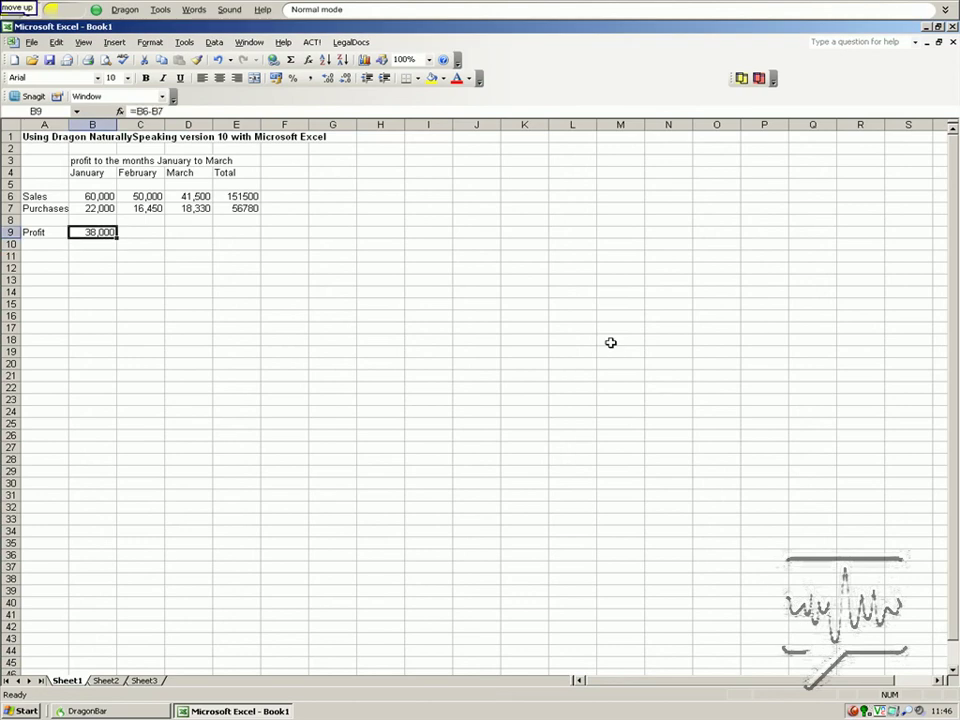
pyautogui.hotkey('ctrl', 'c')
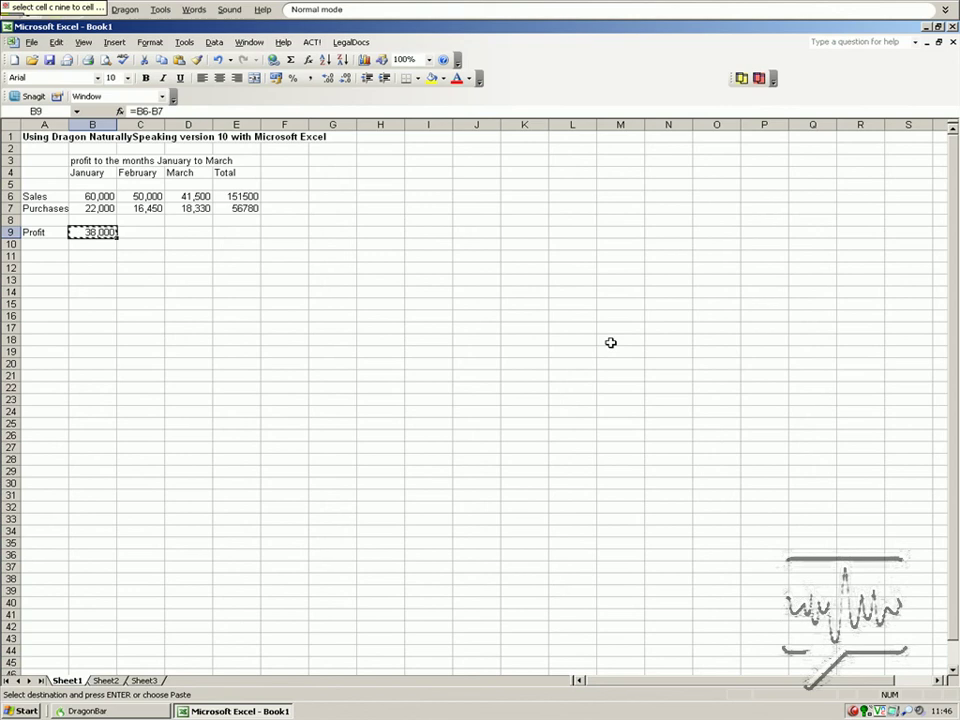
pyautogui.press('Right')
pyautogui.hotkey('shift', 'Right')
pyautogui.hotkey('shift', 'Right')
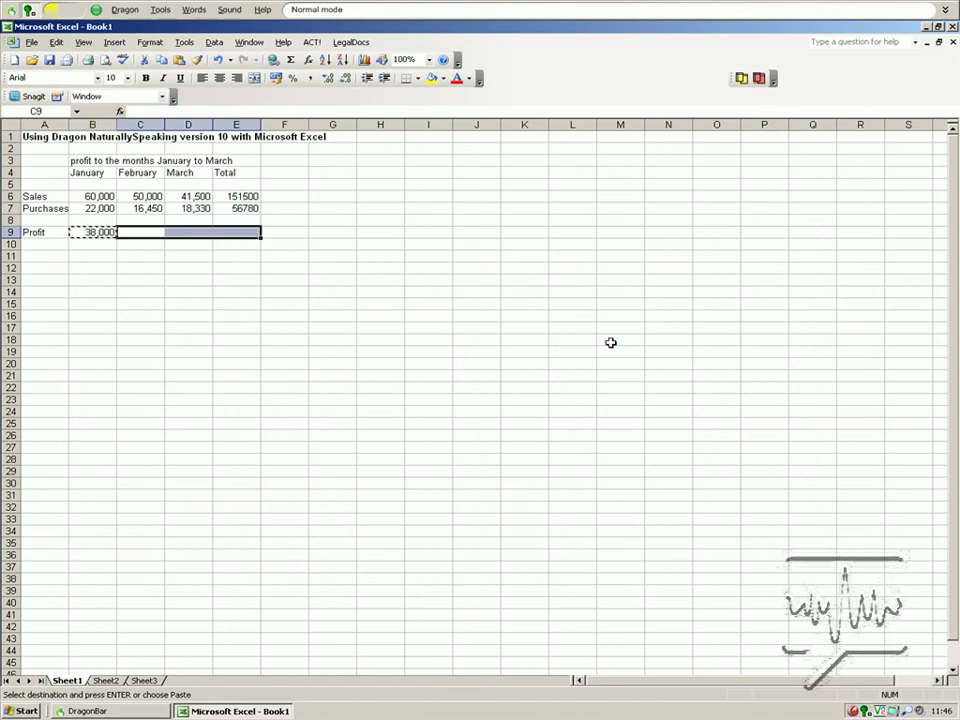
pyautogui.hotkey('ctrl', 'v')
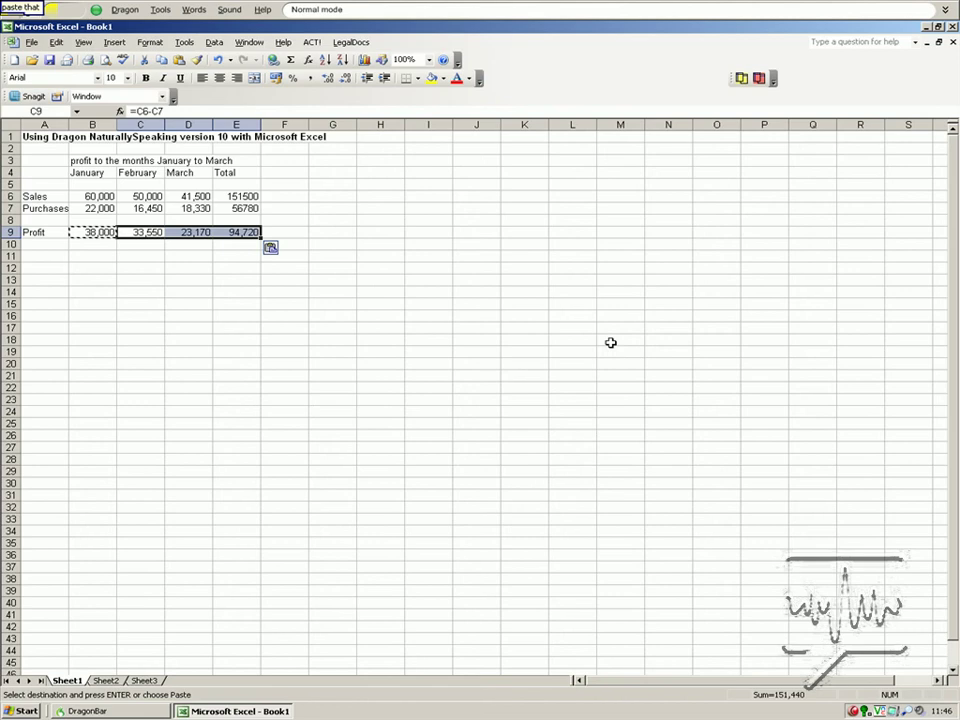
pyautogui.hotkey('ctrl', 's')
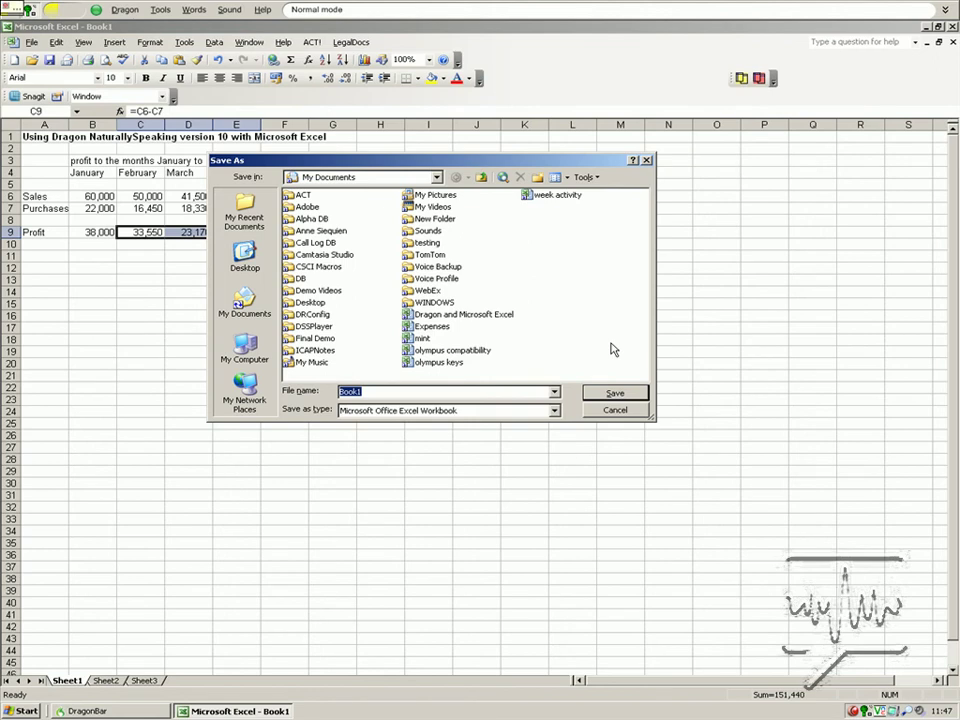
# Save the workbook on the Desktop as 'Dragon NaturallySpeaking and Microsoft Excel'
pyautogui.click(245, 252)
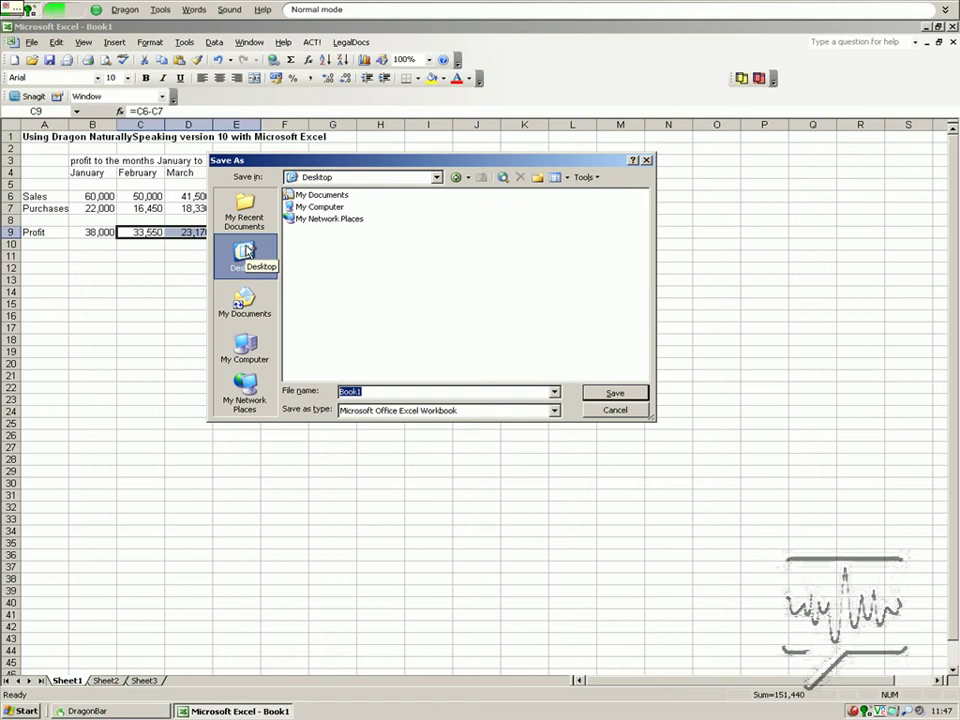
pyautogui.write('Dragon NaturallySpeaking and Microsoft Excel')
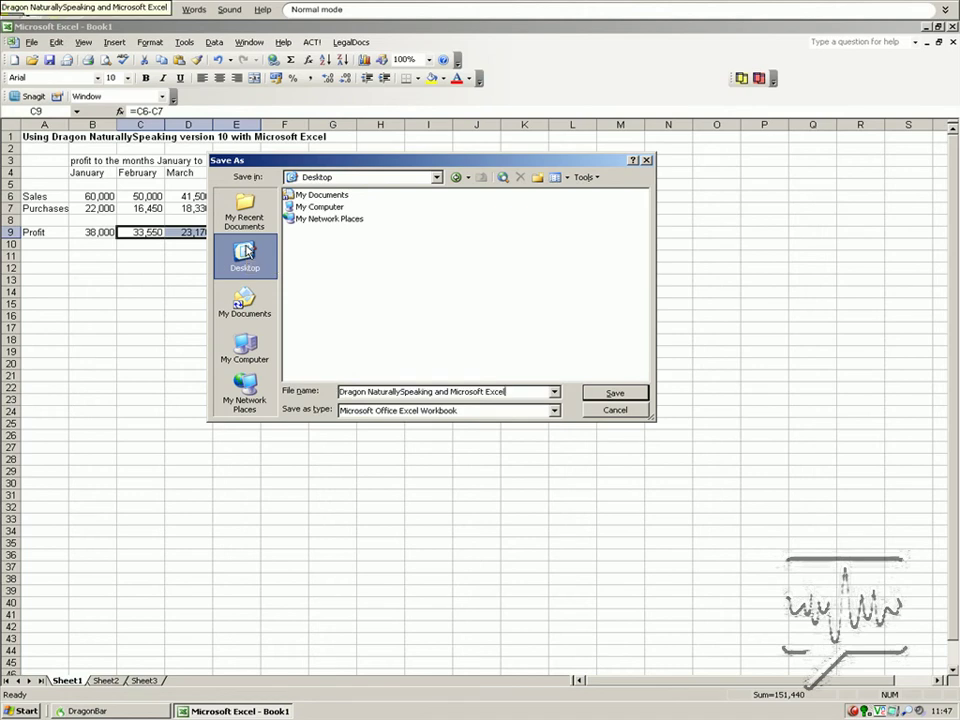
pyautogui.click(615, 392)
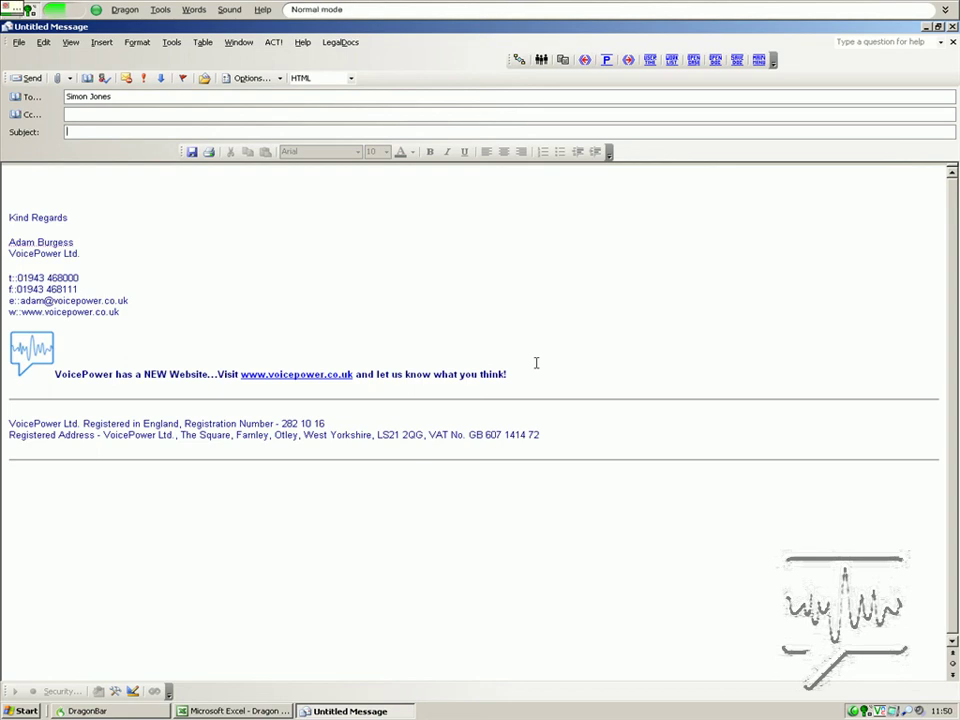
# Enter the subject 'speech recognition with VoicePower' and move into the message body
pyautogui.write('speech recognition with VoicePower')
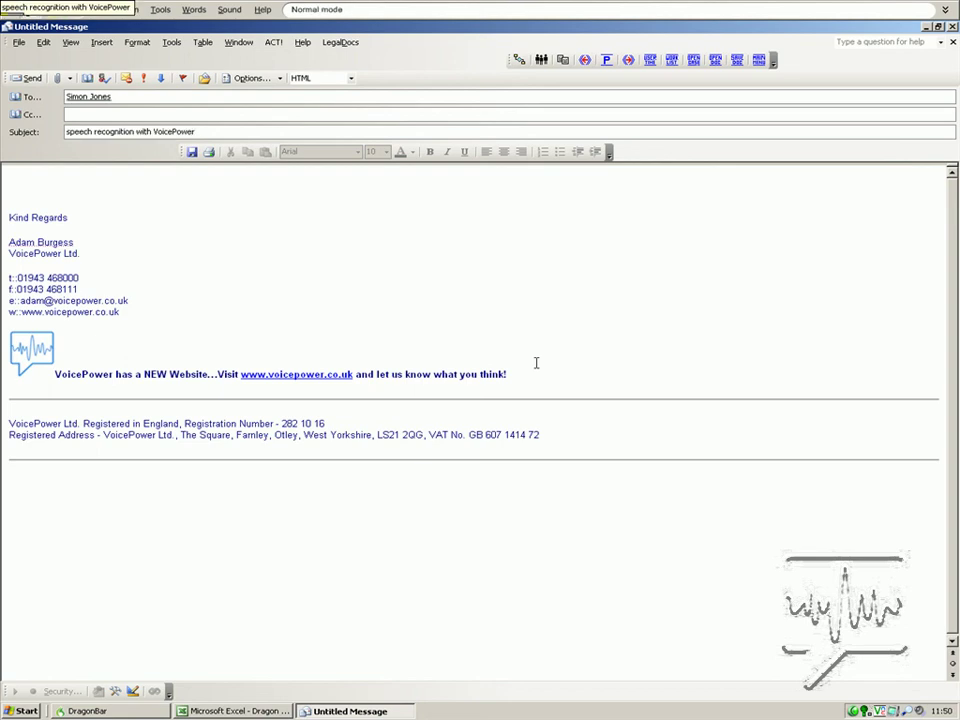
pyautogui.press('Tab')
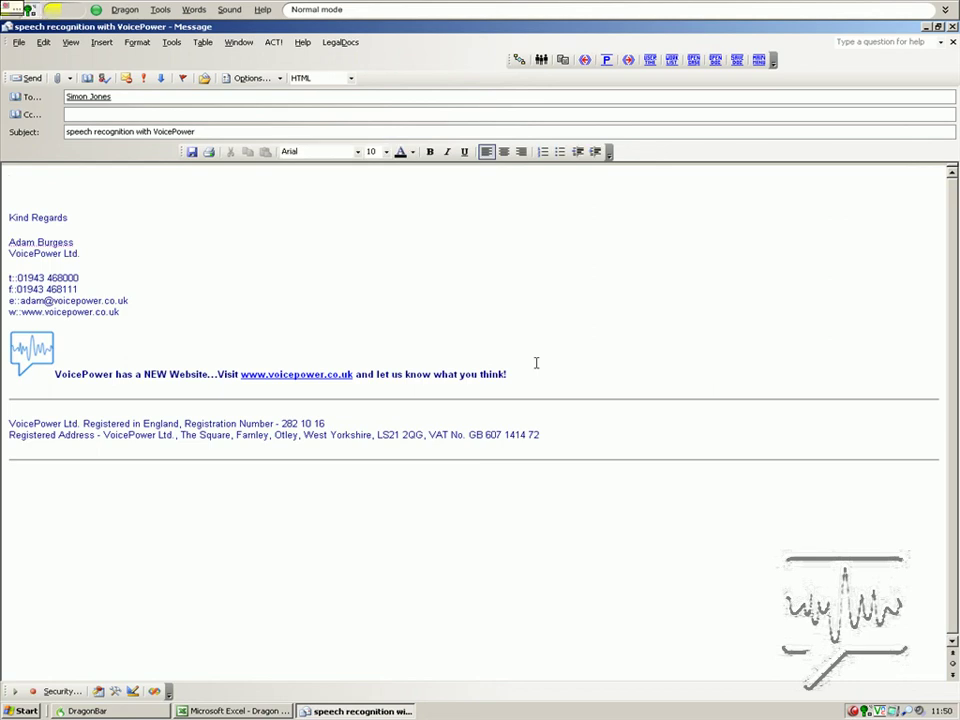
# Greet the recipient by first name, then begin a paragraph with 'Following on from our previous conversations,'
pyautogui.write('Simon,')
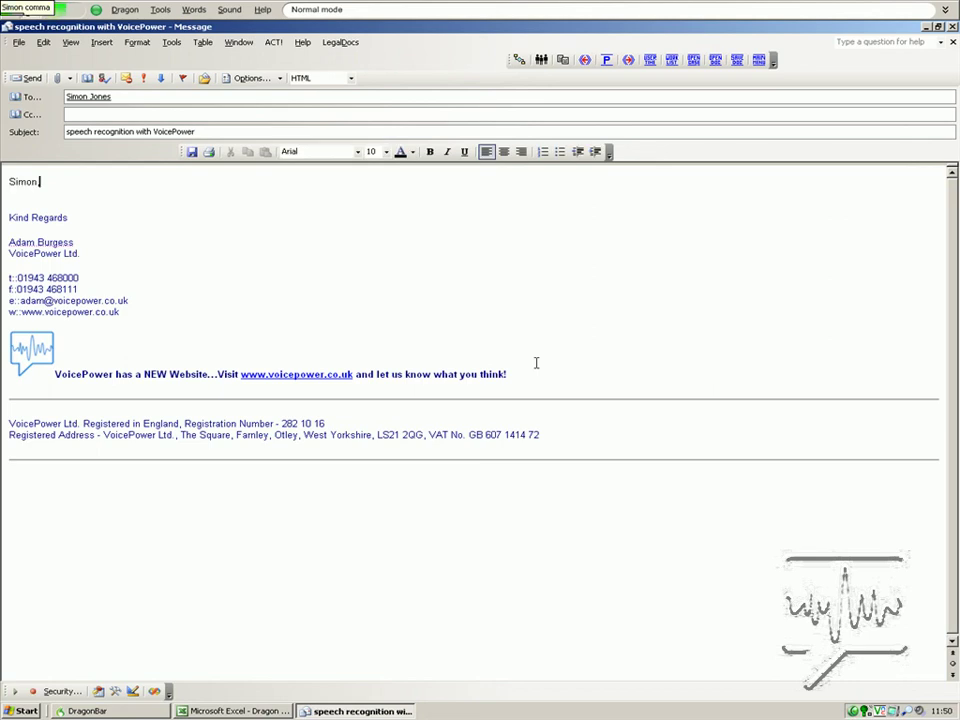
pyautogui.press('Return')
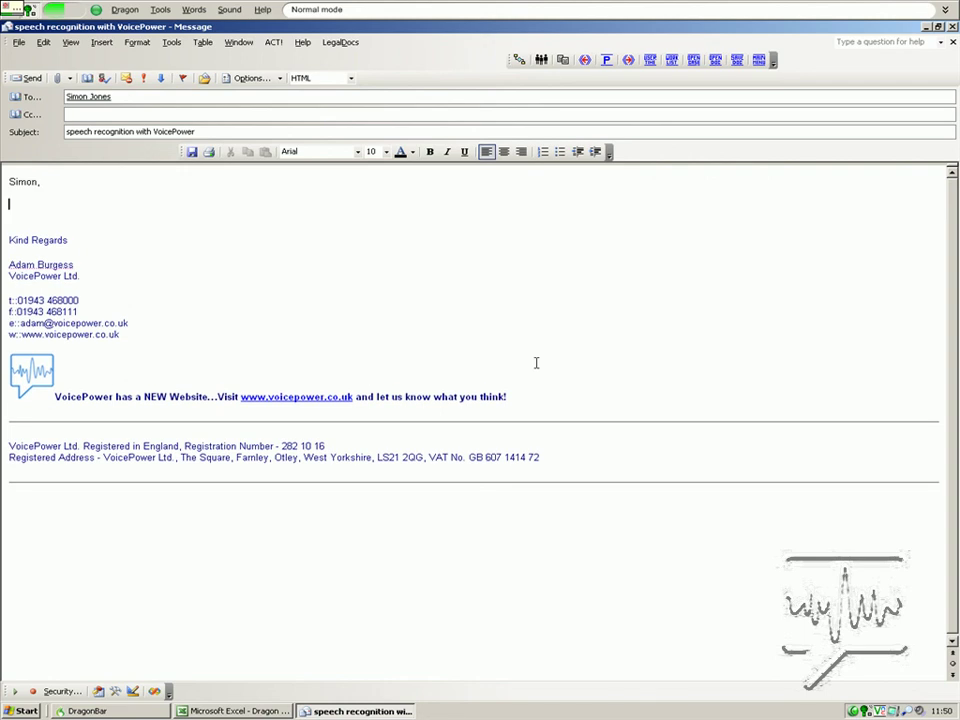
pyautogui.write('Following on from our previous conversations,')
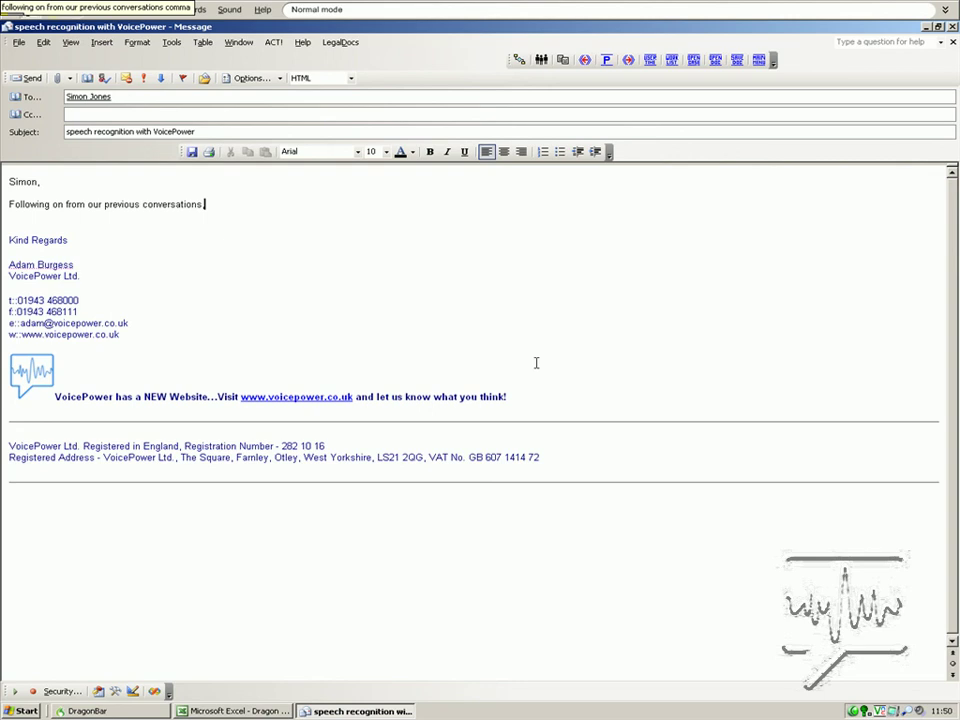